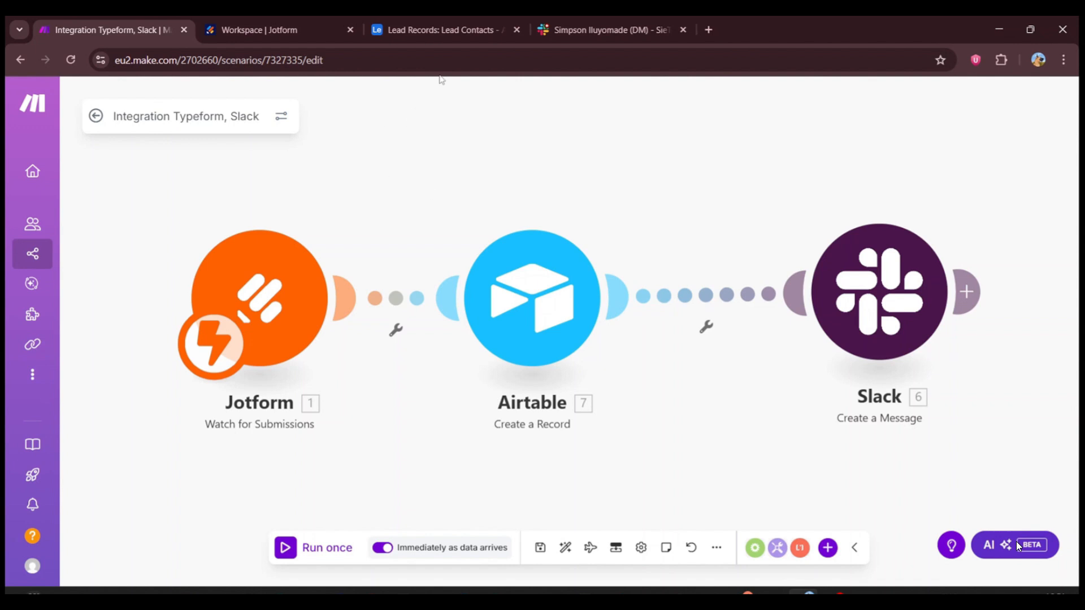
Step: Review the fields of the Update Lead Capture Form in the Jotform form builder, from First Name to the promo question
left_click(595, 34)
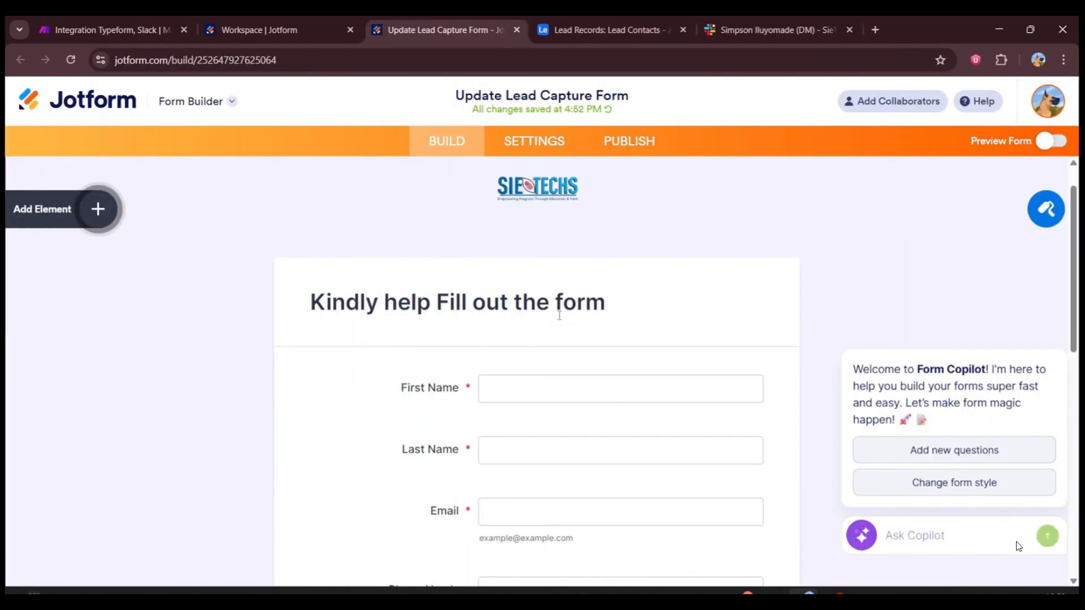
scroll(559, 315, "down", 1)
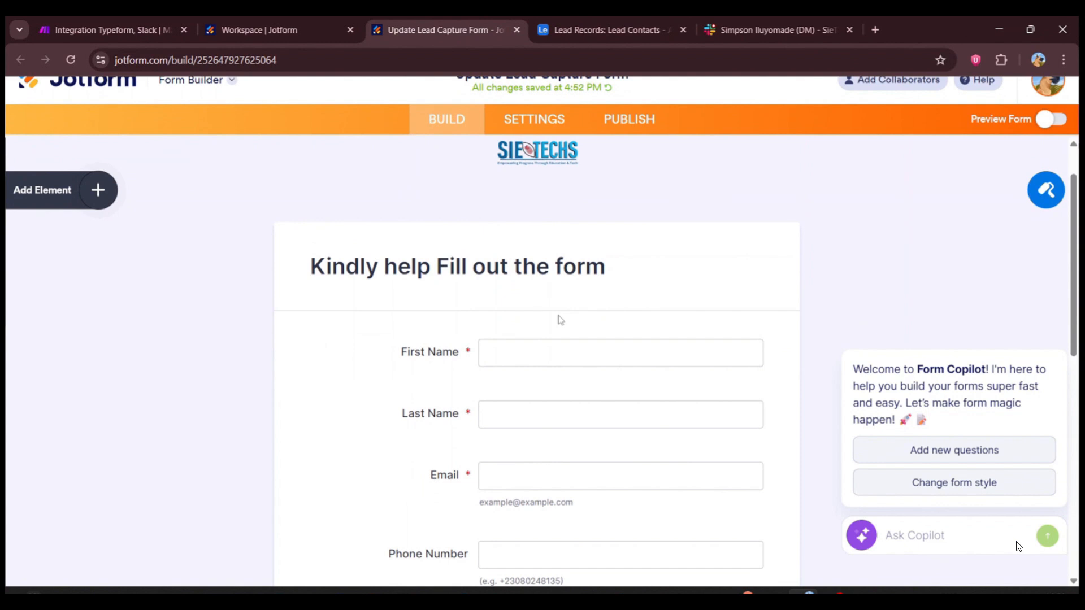
scroll(559, 314, "down", 1)
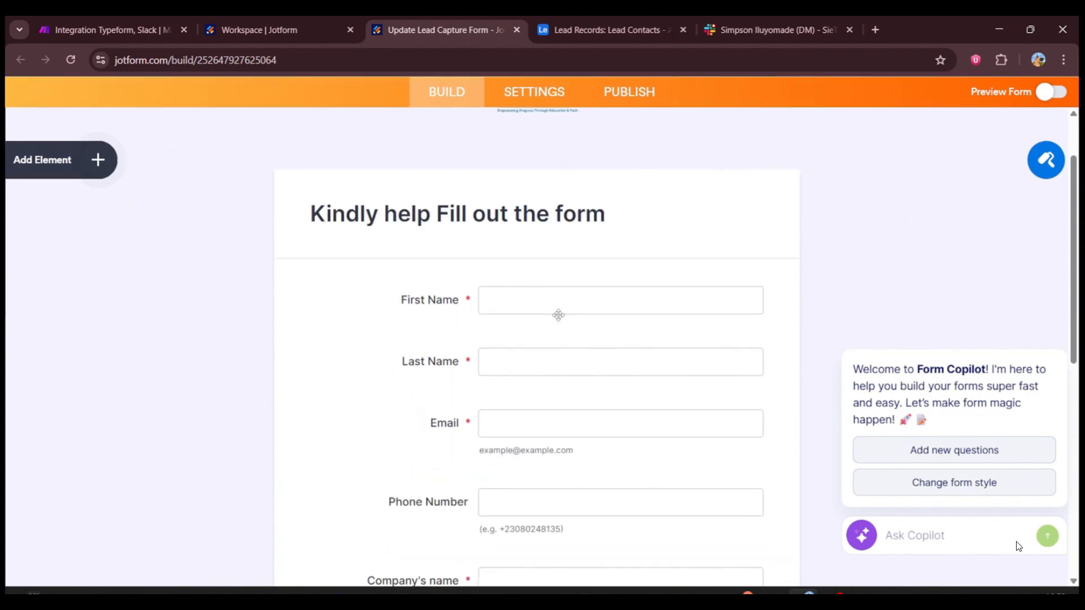
scroll(559, 315, "down", 1)
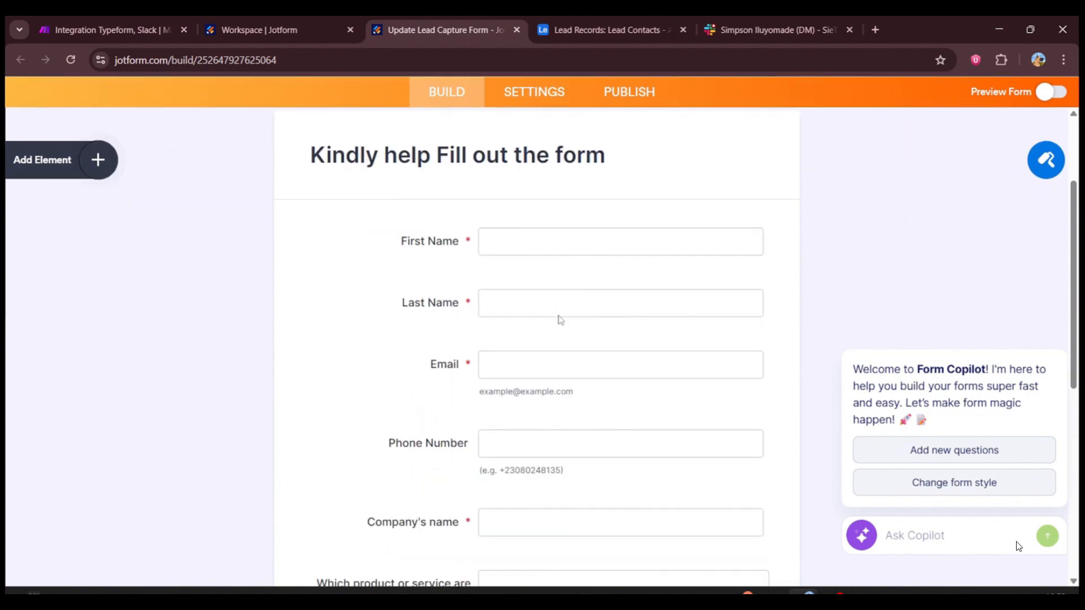
scroll(559, 320, "down", 1)
scroll(560, 320, "down", 1)
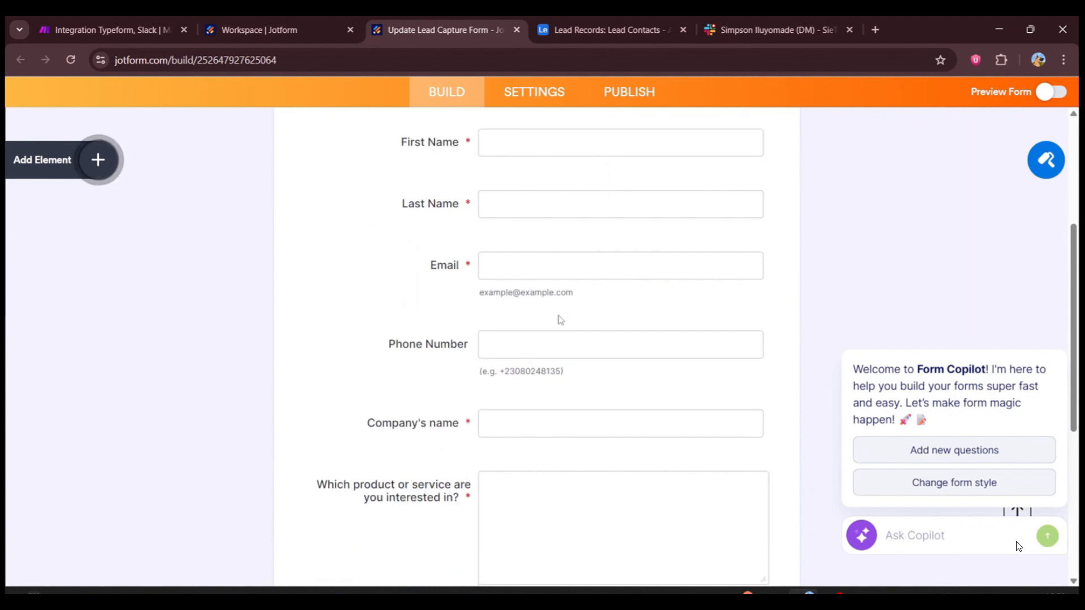
scroll(560, 320, "down", 1)
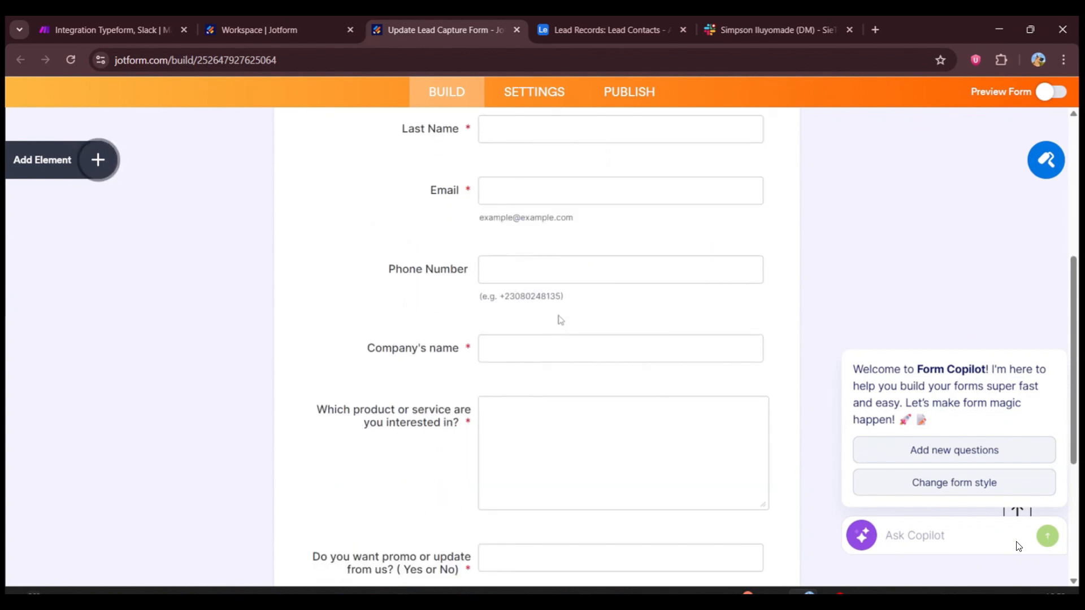
scroll(560, 320, "down", 1)
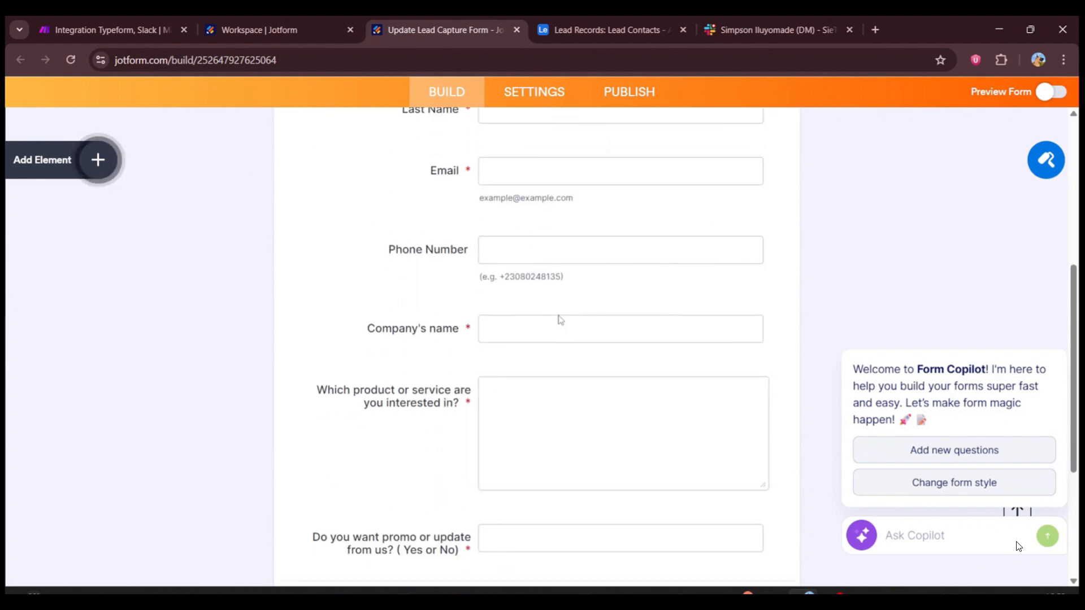
scroll(560, 320, "down", 1)
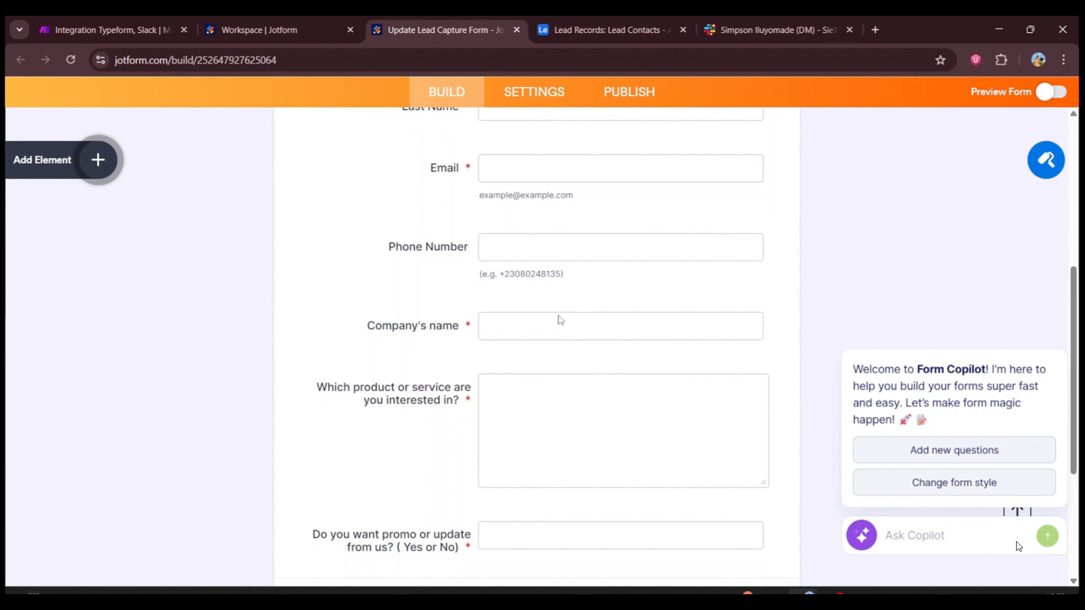
scroll(561, 320, "down", 2)
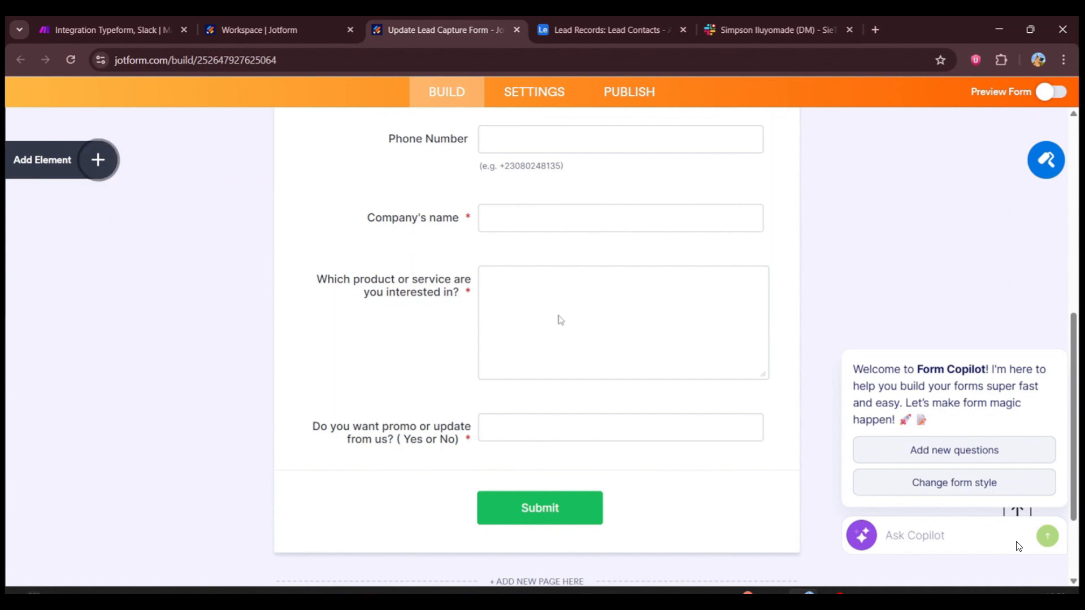
left_click(541, 433)
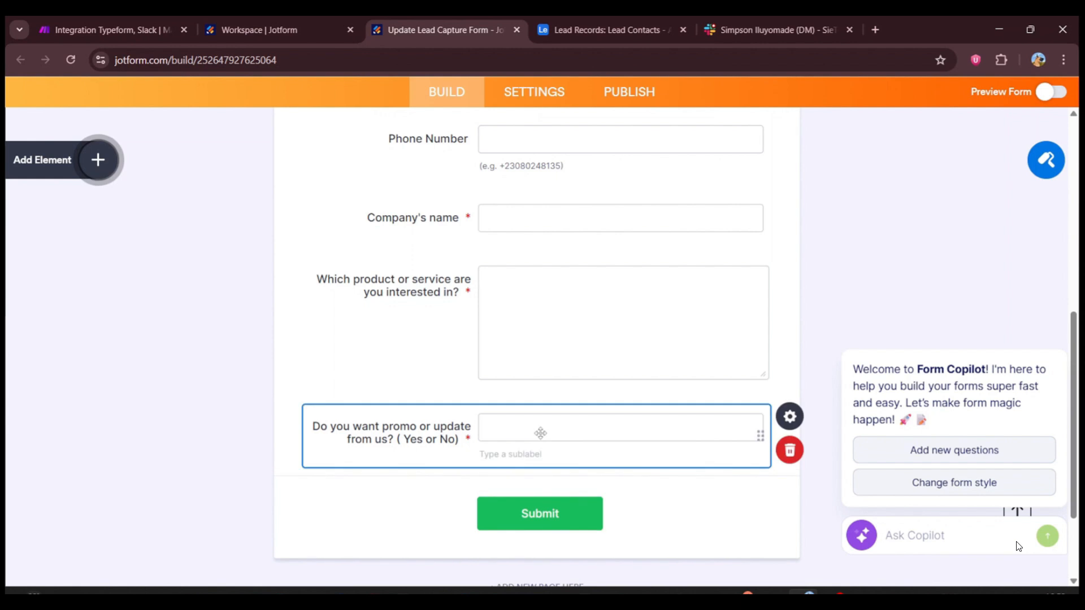
left_click(724, 298)
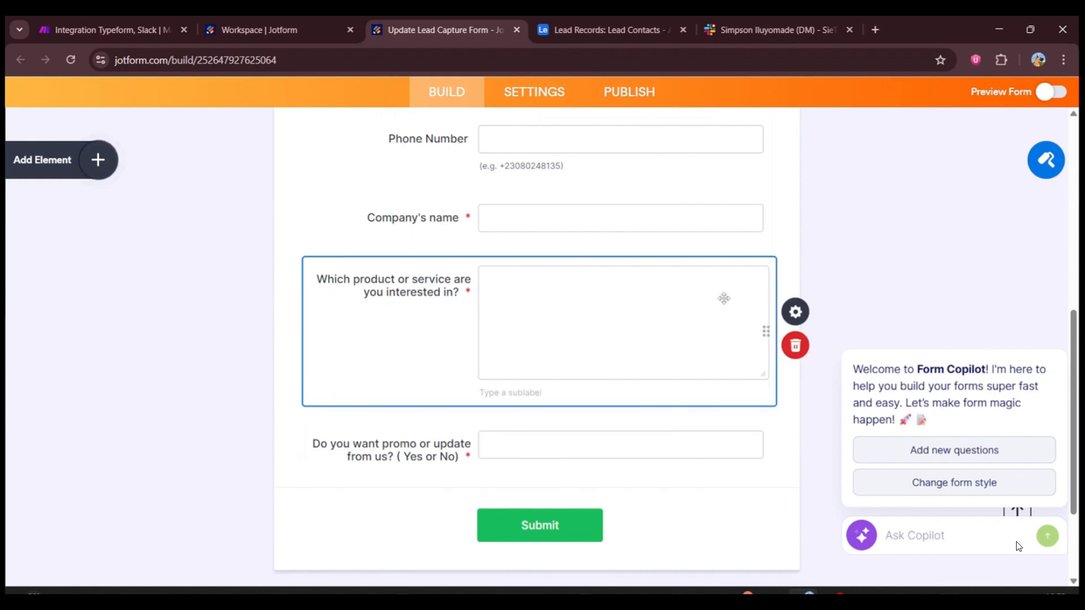
scroll(339, 195, "up", 2)
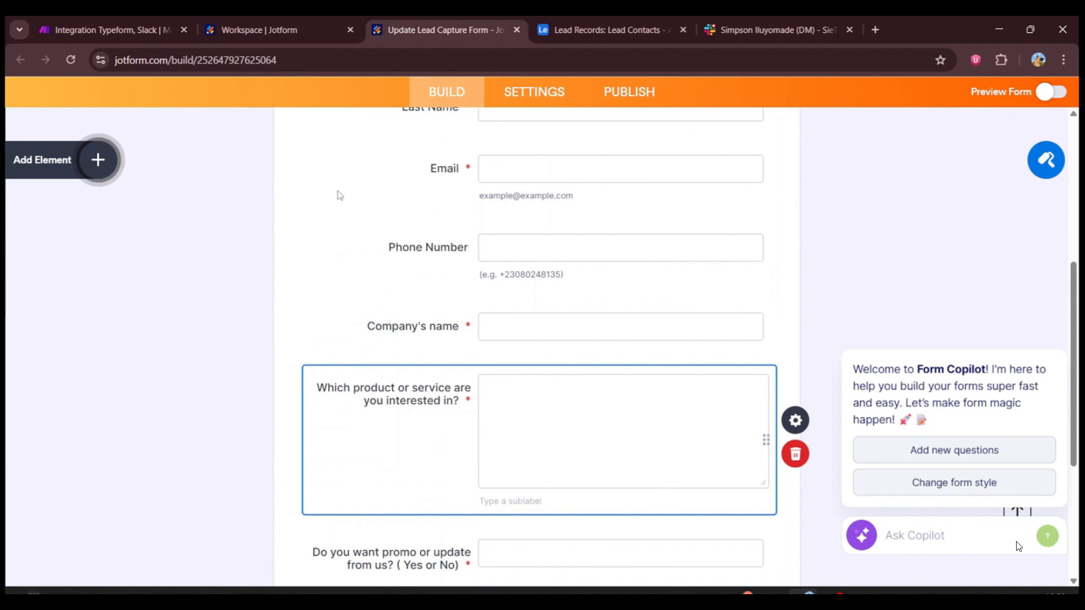
scroll(339, 195, "up", 4)
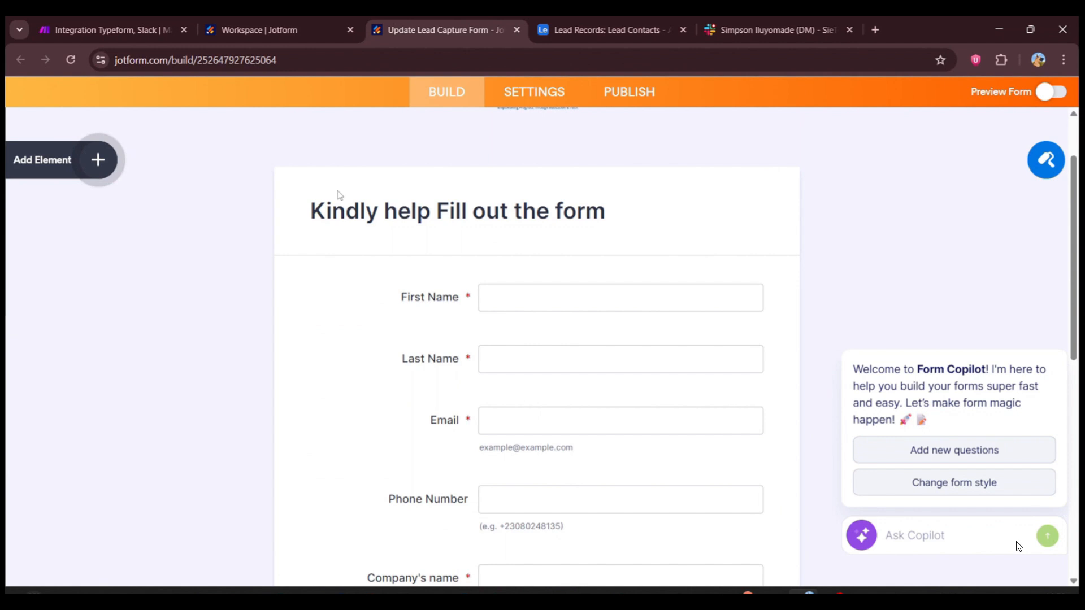
Step: Look over the Make scenario alongside the Lead Contacts table in Airtable and the direct-message space in Slack
left_click(129, 30)
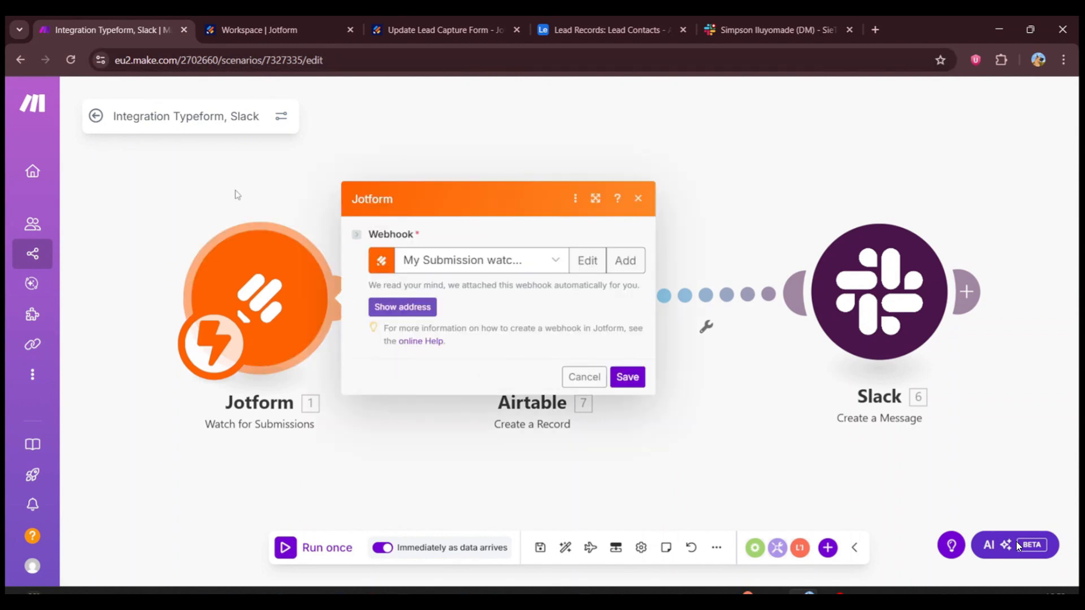
left_click(238, 195)
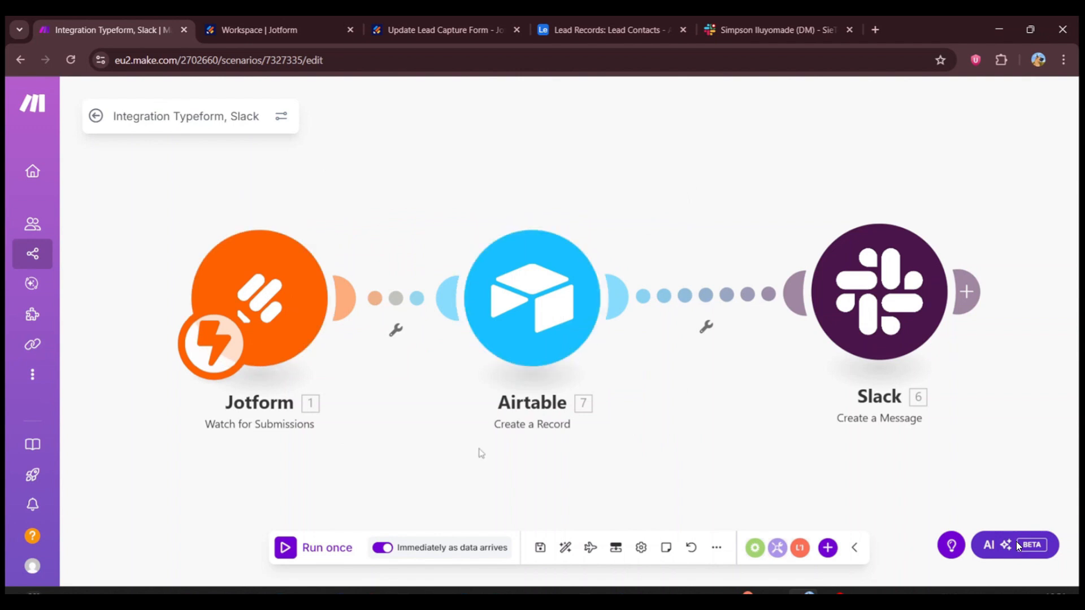
left_click(607, 29)
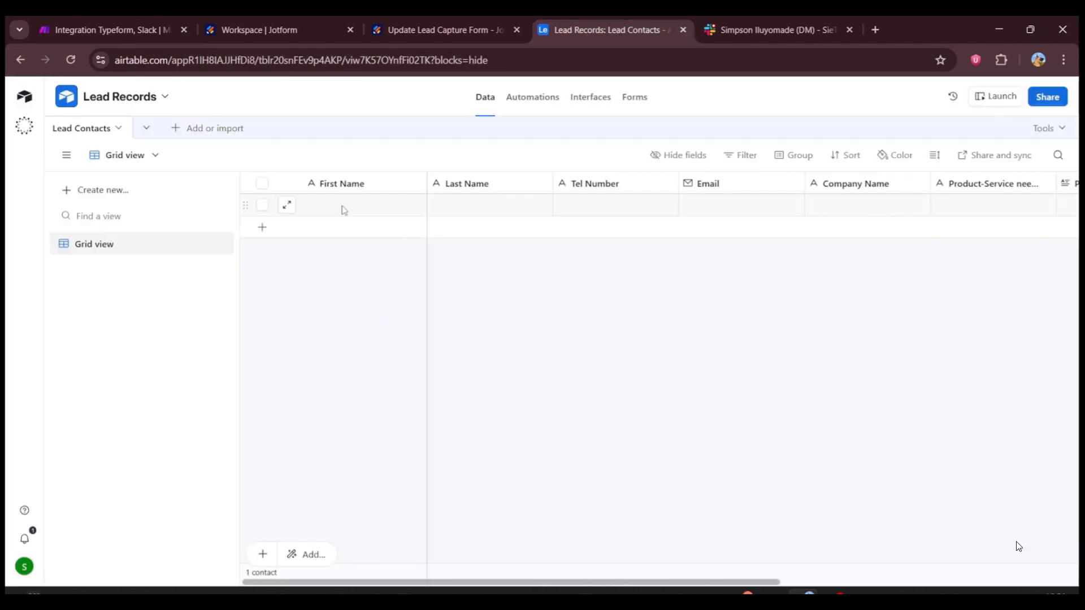
left_click(113, 30)
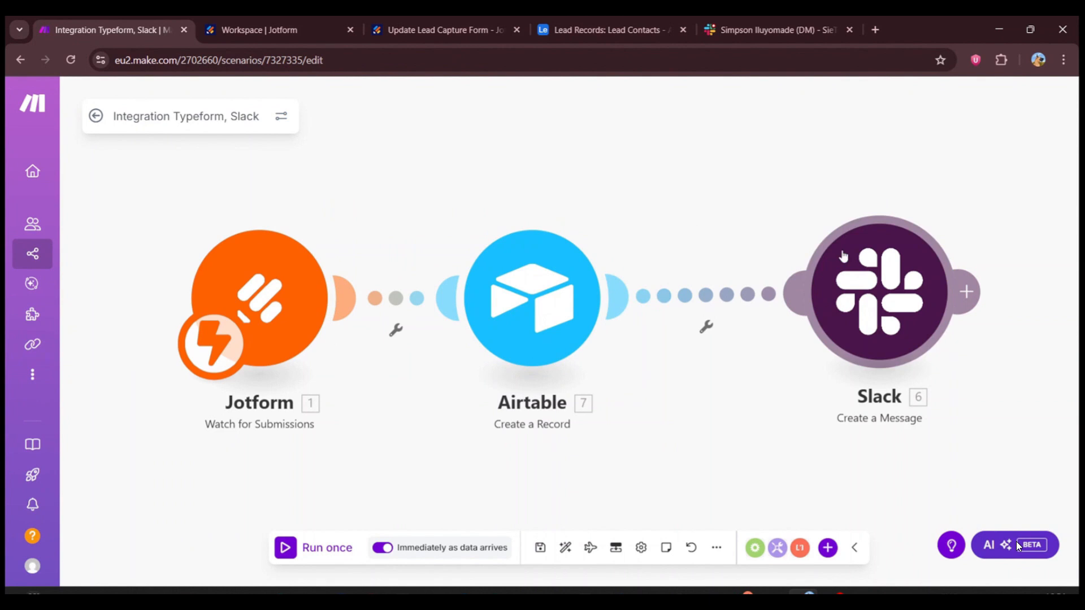
left_click(763, 41)
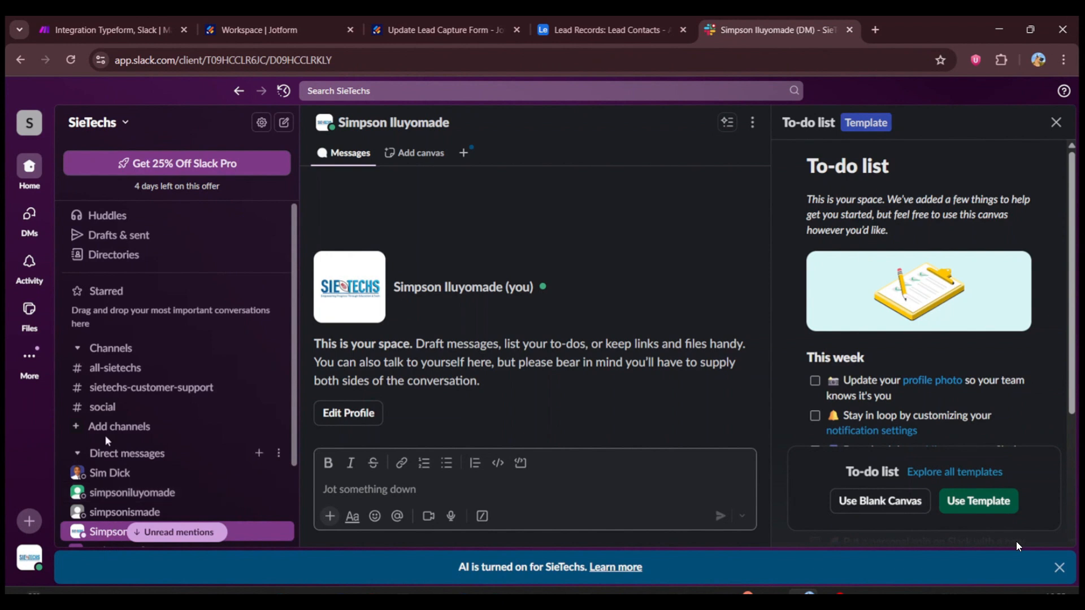
left_click(364, 489)
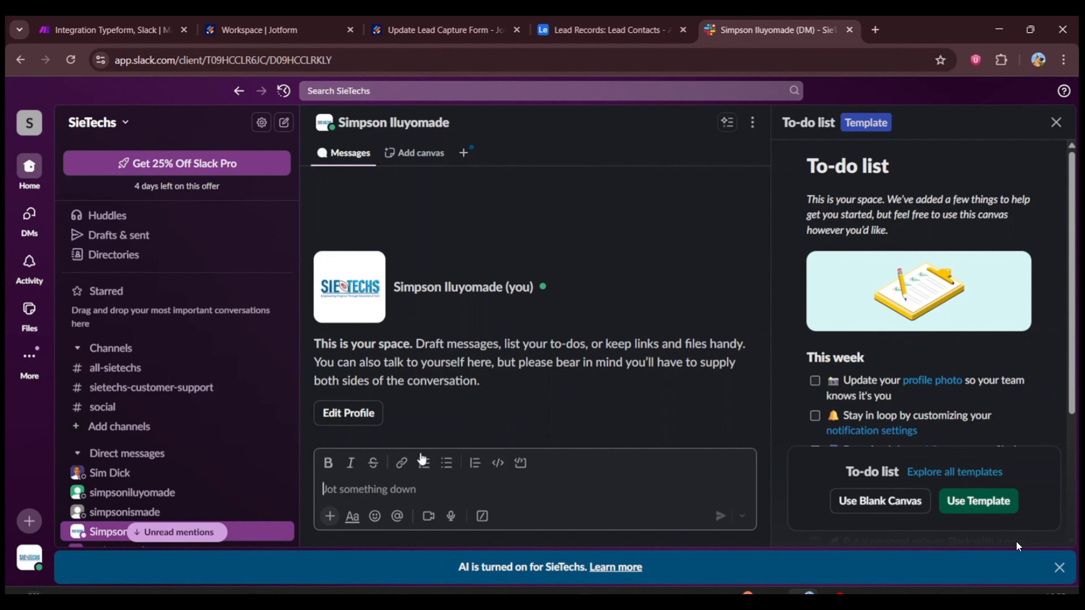
key("ctrl+shift+Tab")
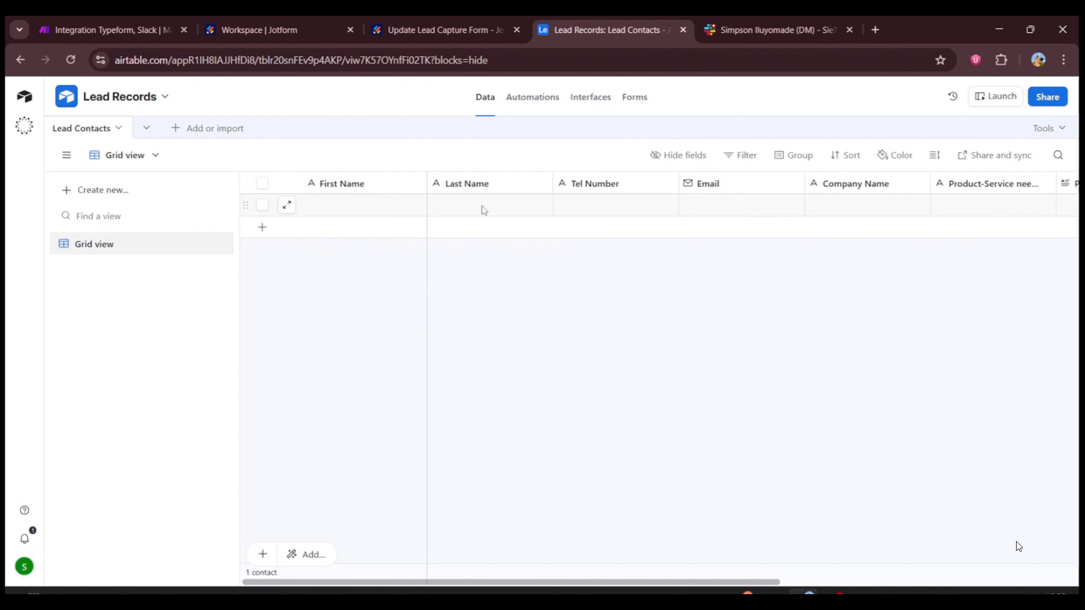
left_click(137, 31)
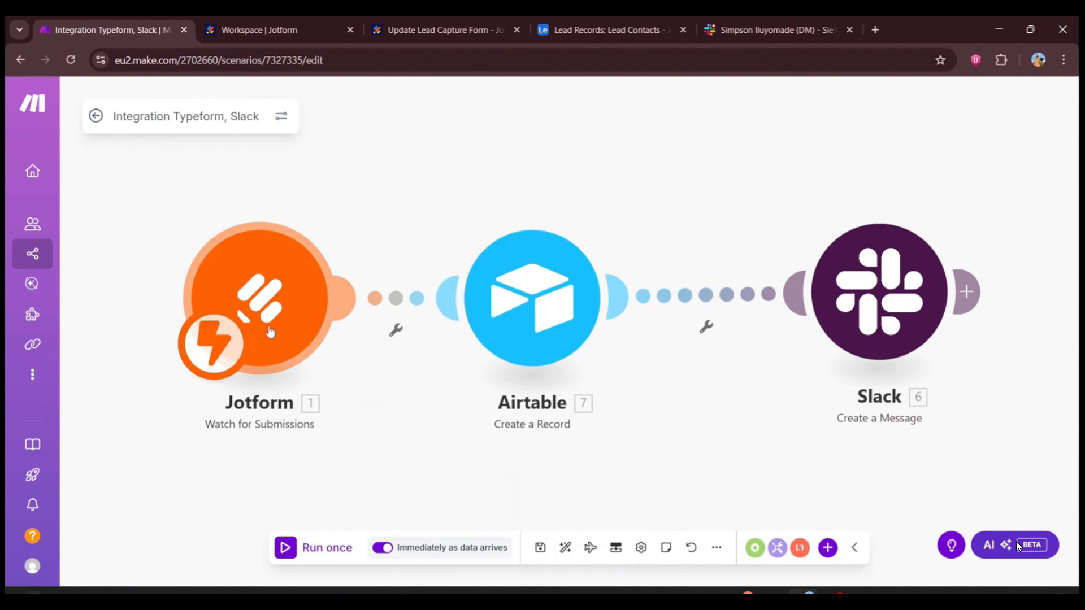
Step: Switch to the Jotform form and open the API section of the account settings
left_click(406, 31)
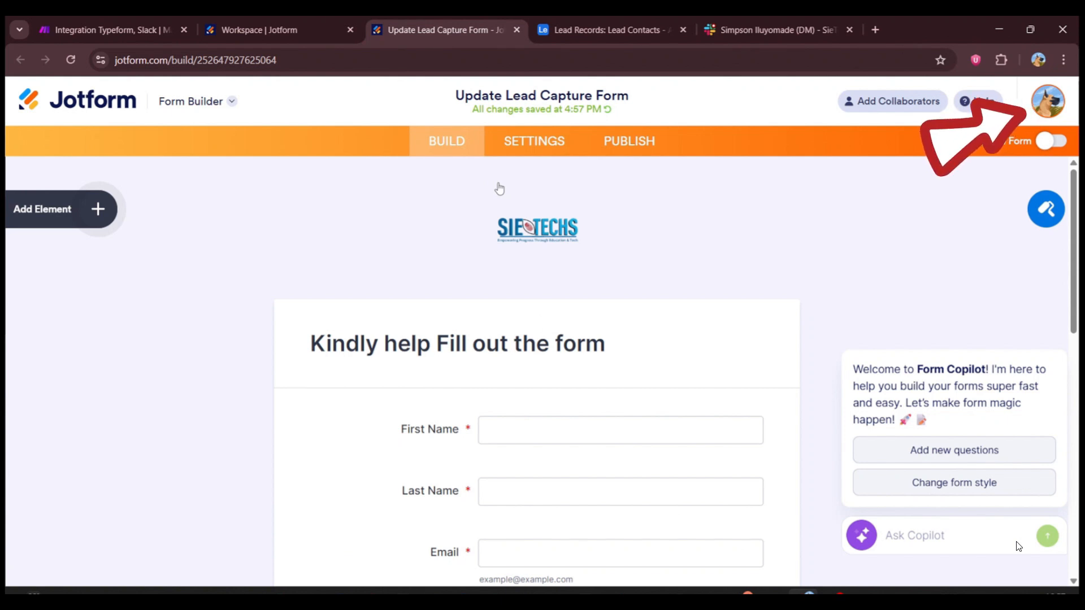
left_click(1049, 100)
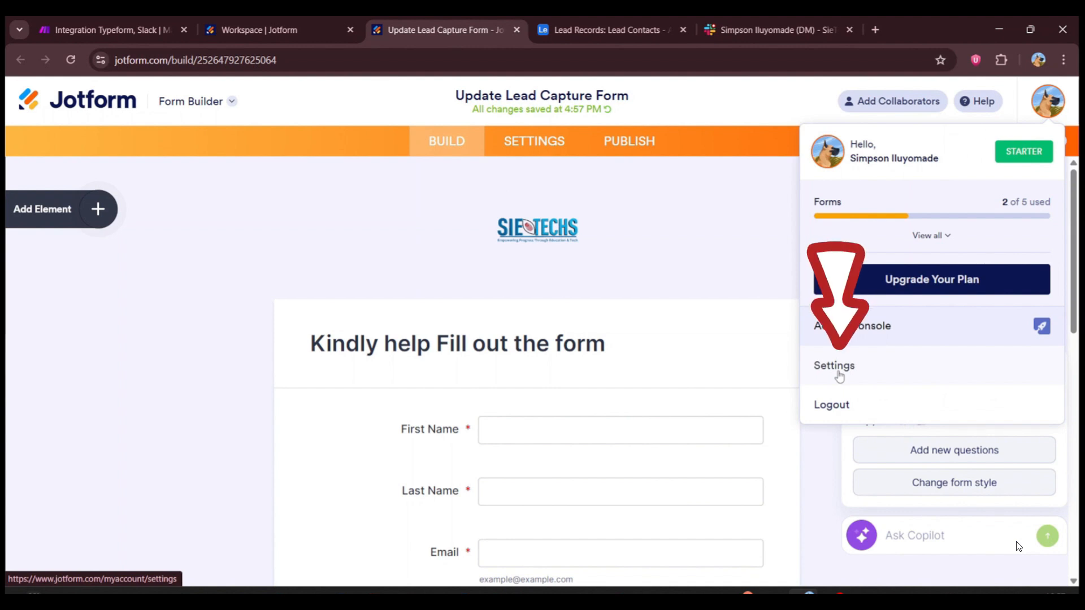
left_click(839, 370)
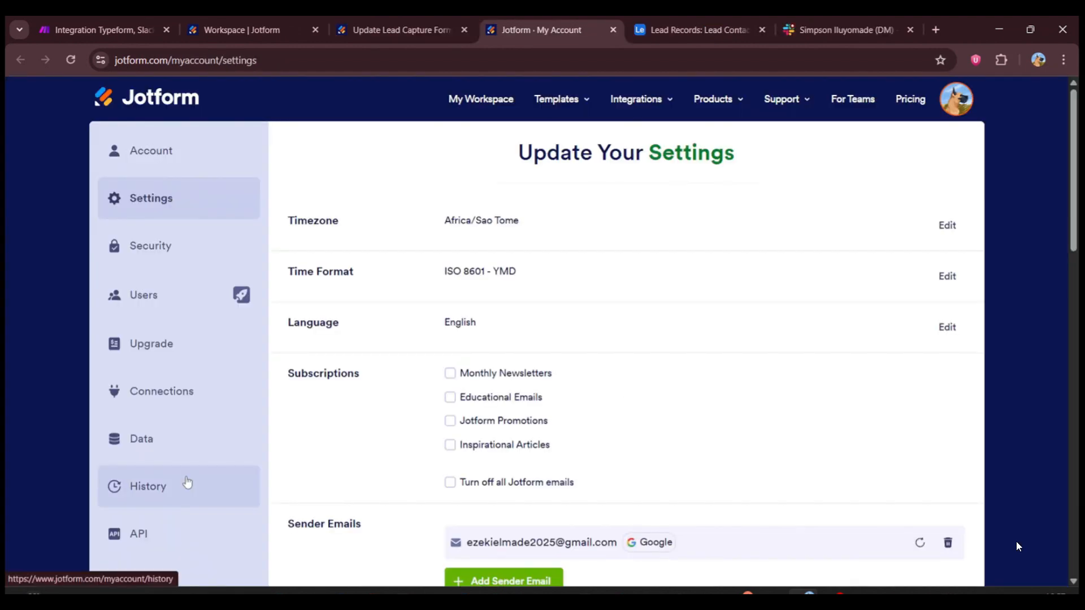
scroll(170, 412, "down", 2)
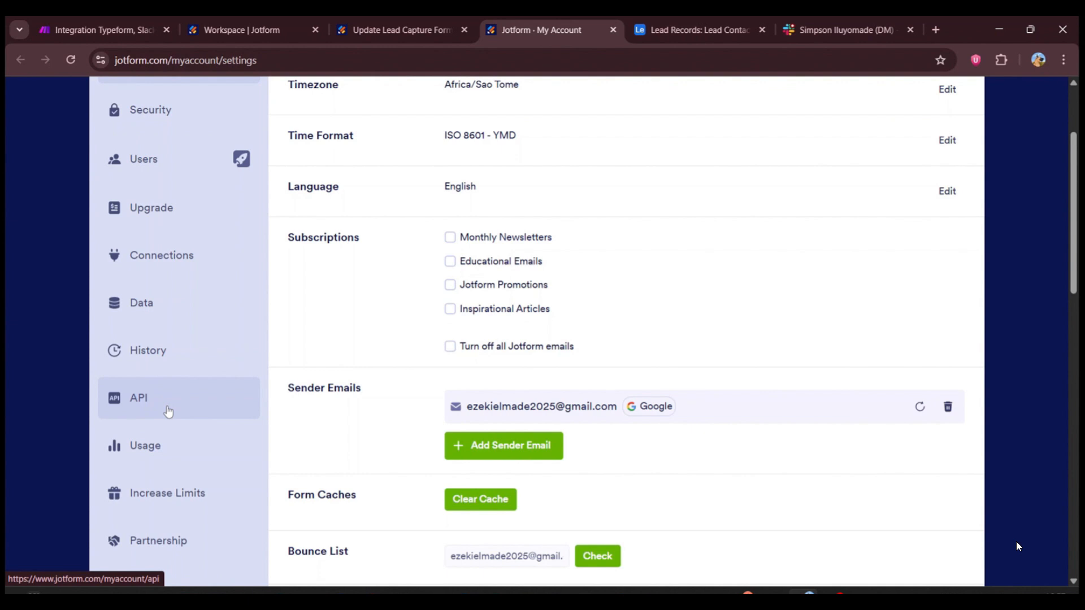
left_click(168, 411)
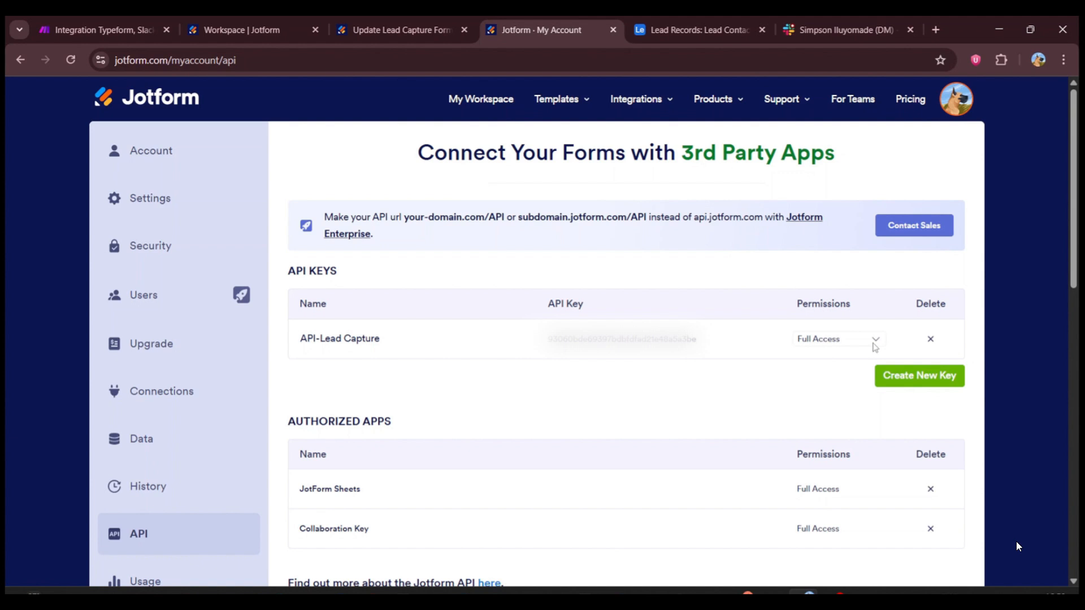
Step: Check the permission options of the API-Lead Capture key without changing them, and return to the general account settings
left_click(826, 343)
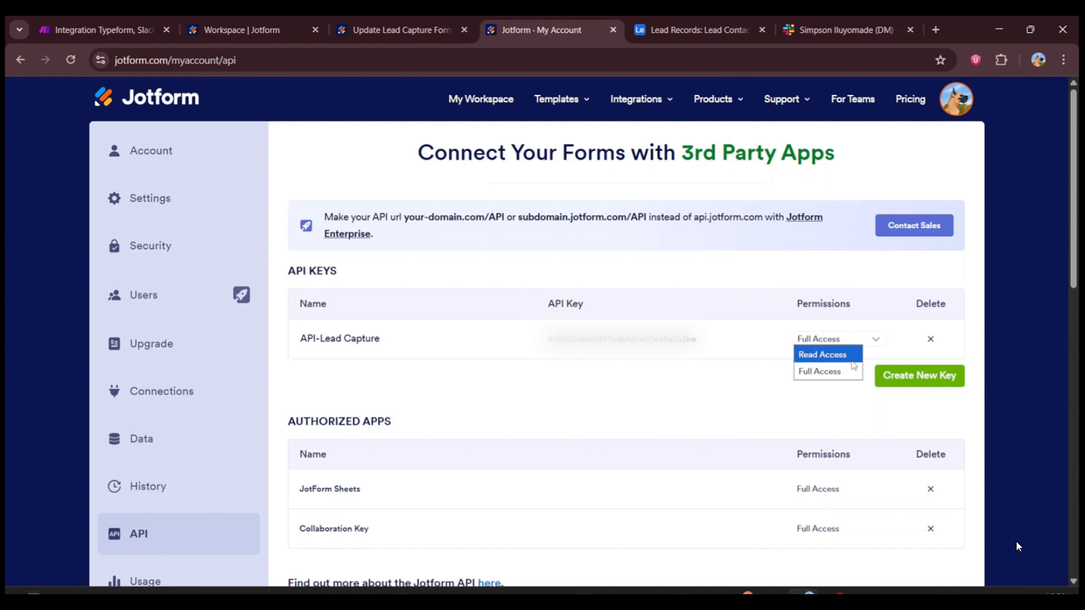
left_click(731, 407)
key("alt+Left")
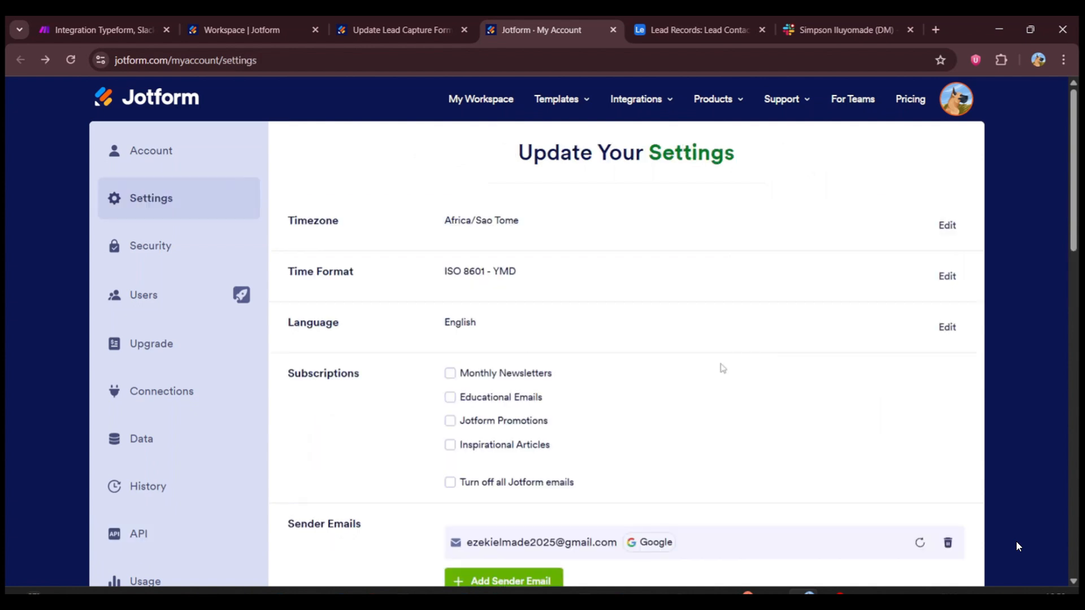
Step: In the Make scenario, open the Airtable module and examine its record field mappings and the Jotform items available for First Name
key("ctrl+1")
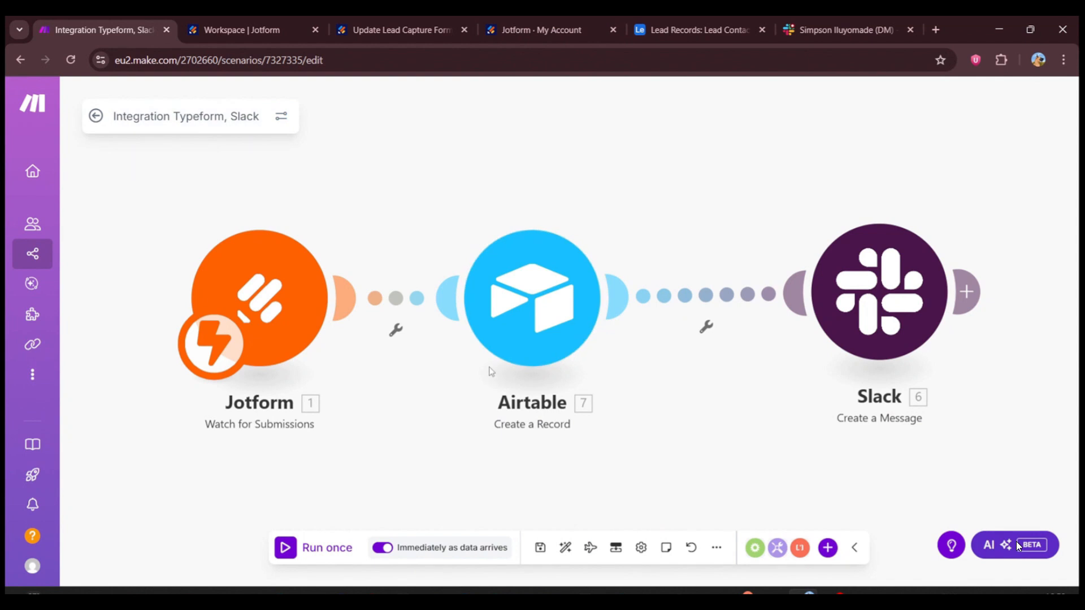
left_click(491, 369)
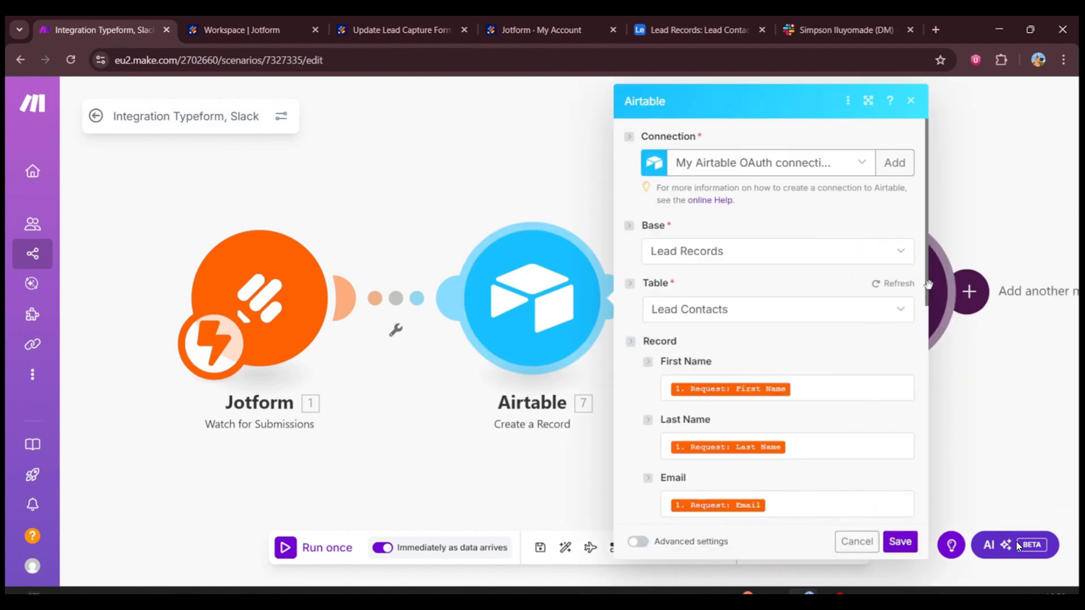
left_click_drag(929, 284, 929, 370)
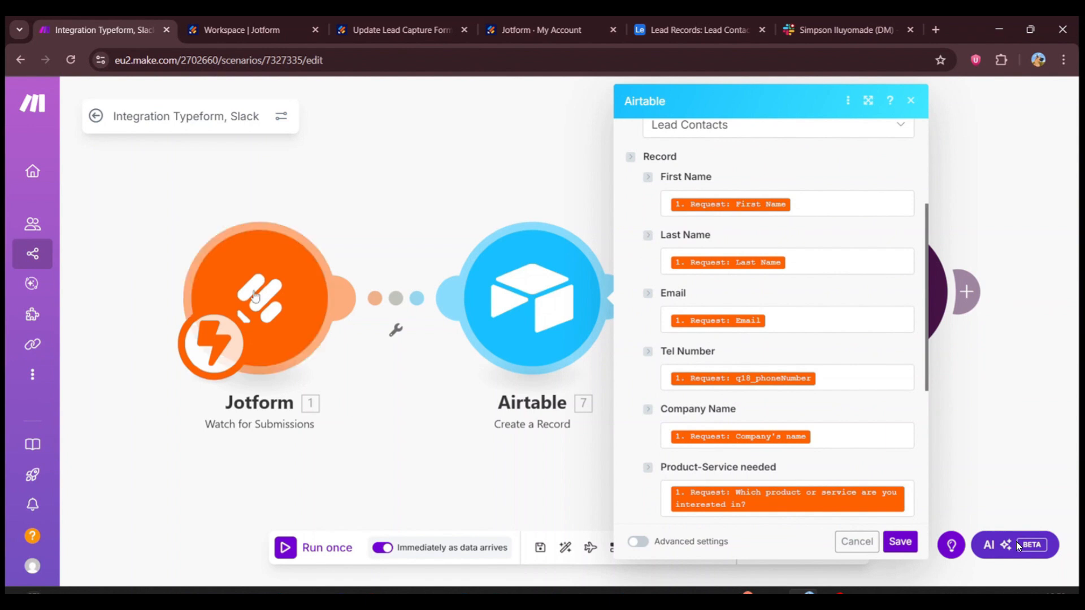
left_click(810, 205)
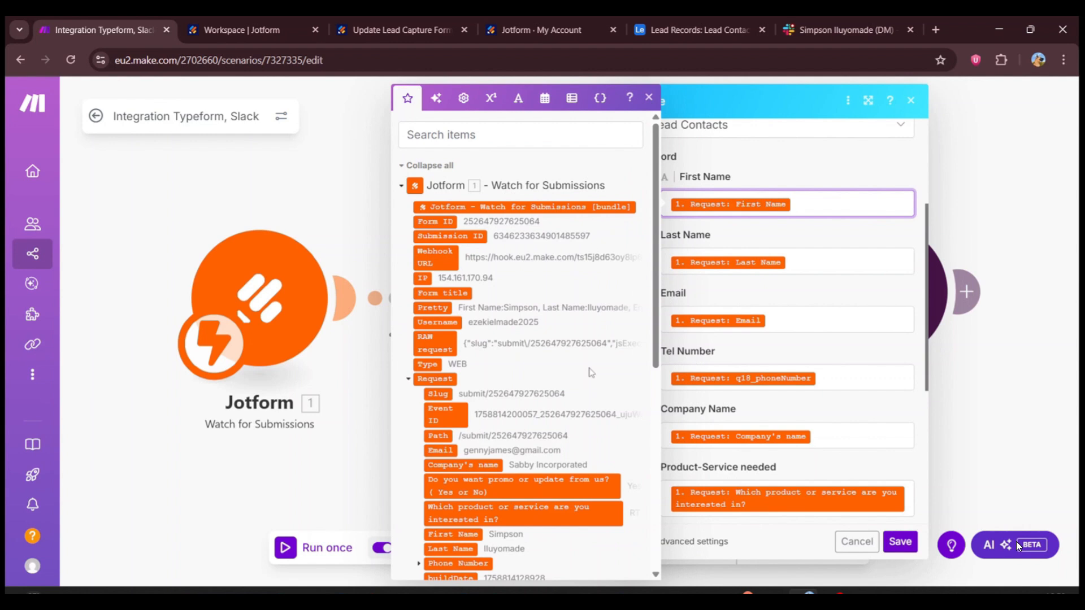
scroll(591, 373, "down", 5)
scroll(591, 373, "up", 3)
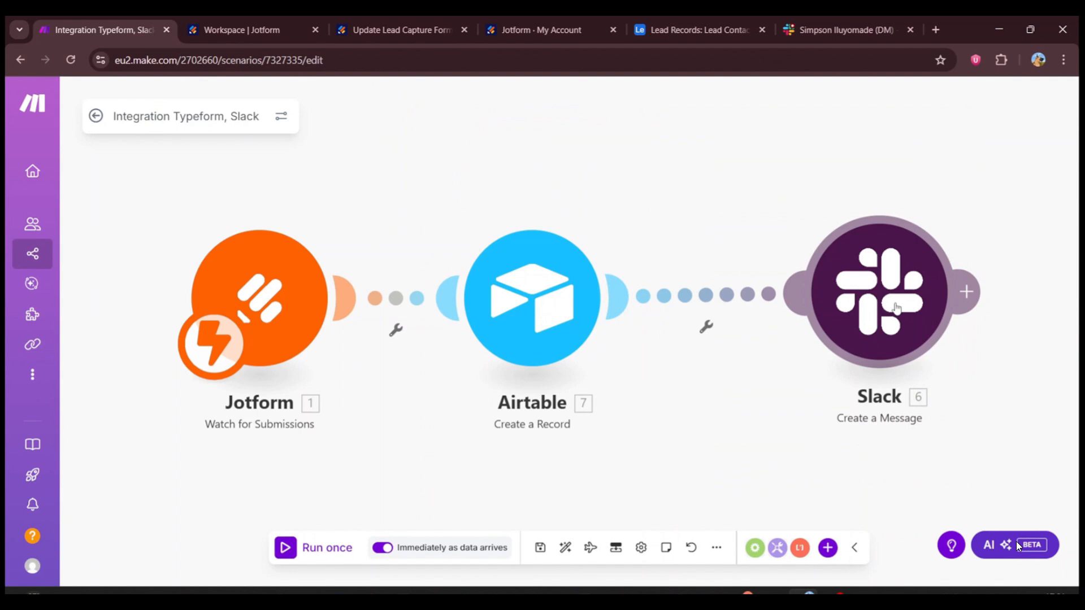
Step: Open the Slack Create a Message module and review the lead update text with its mapped Jotform and Airtable fields
left_click(896, 308)
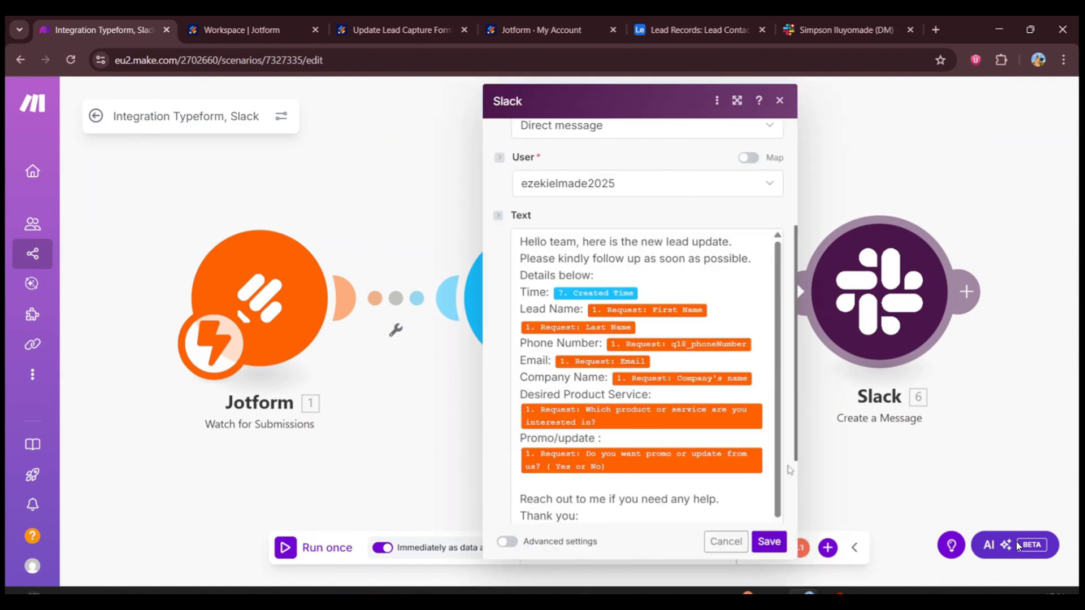
scroll(601, 432, "down", 1)
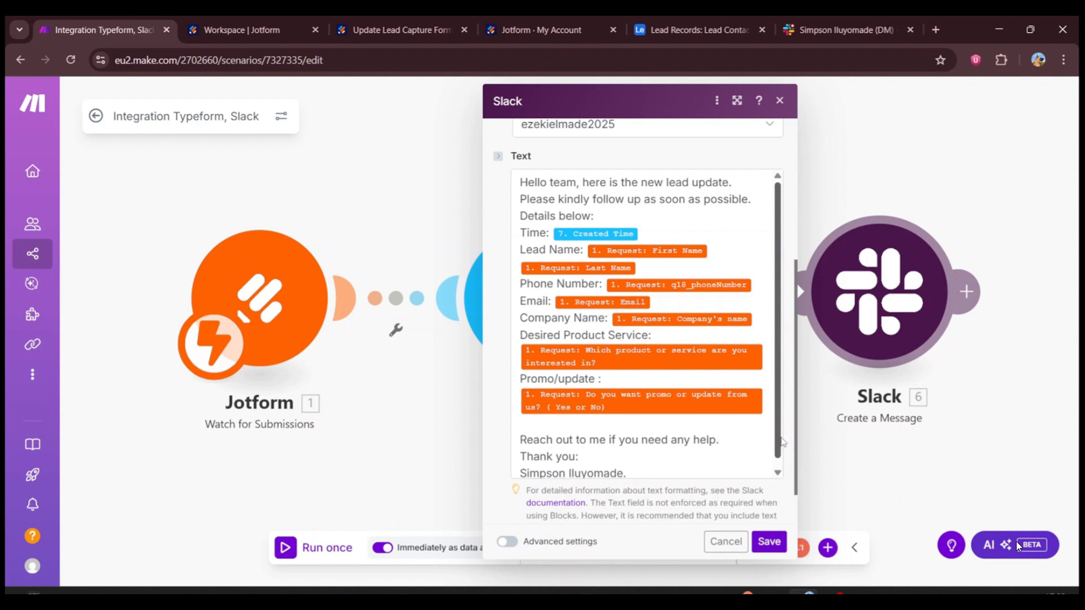
Step: Close the Slack module settings in Make and open the live Lead Capture form from the Jotform workspace
left_click(812, 403)
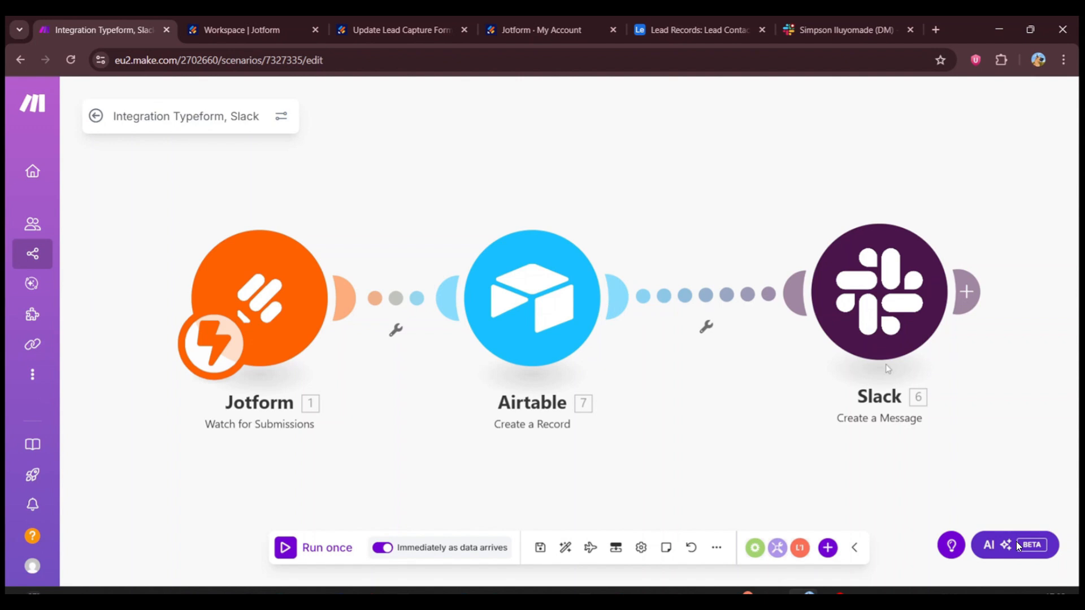
left_click(242, 30)
left_click(431, 250)
Step: Submit the form with the lead's name, e-mail and phone number, company "dockj Enterprises", product "Web Dev and Buz Automation" and promo "Yes"
left_click(524, 283)
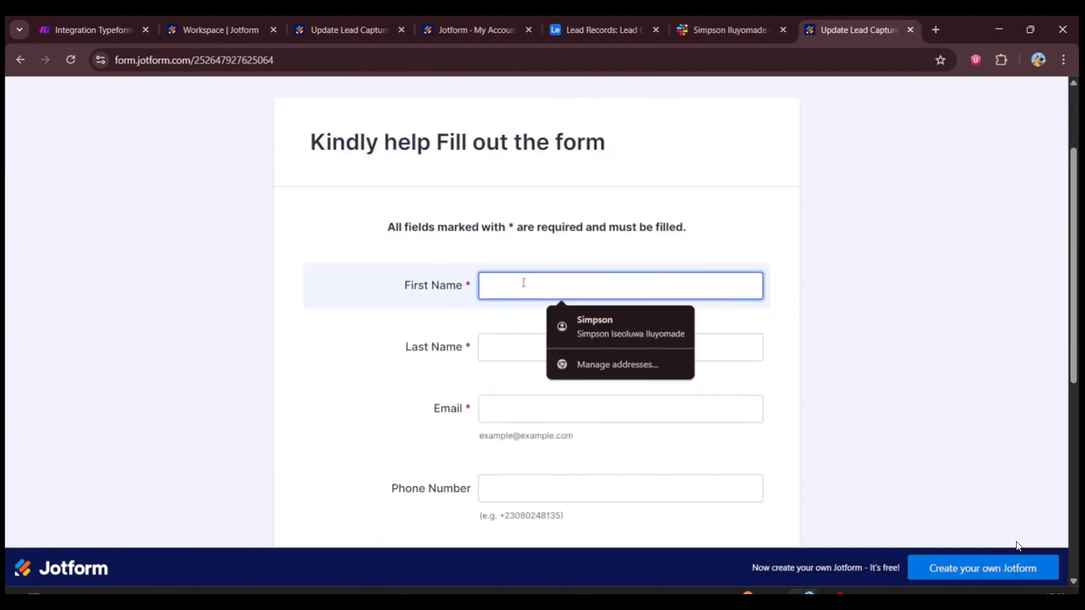
type("Joe")
left_click(503, 327)
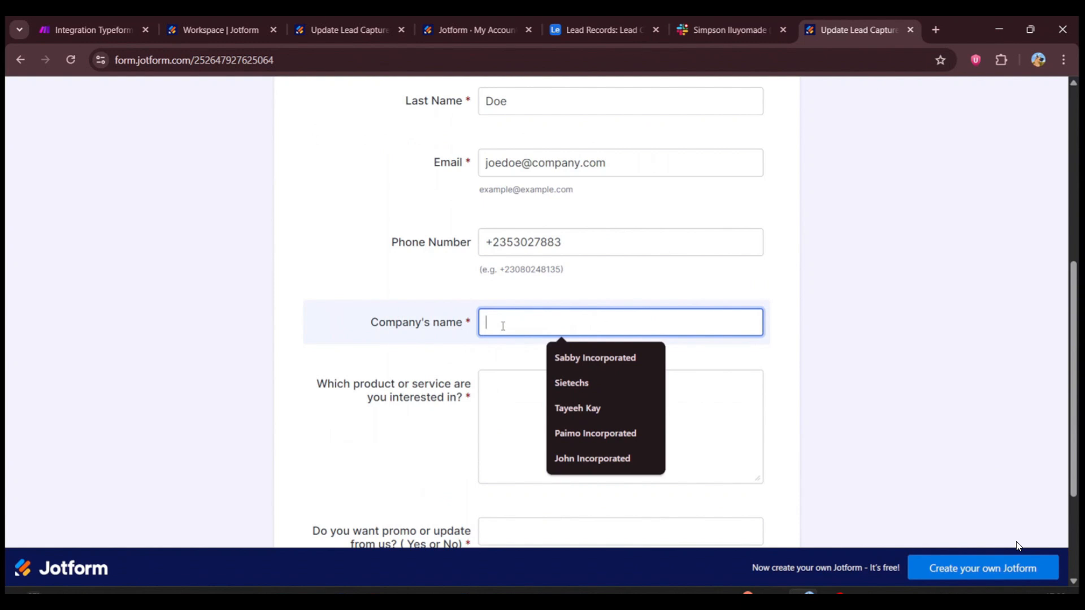
type("dock")
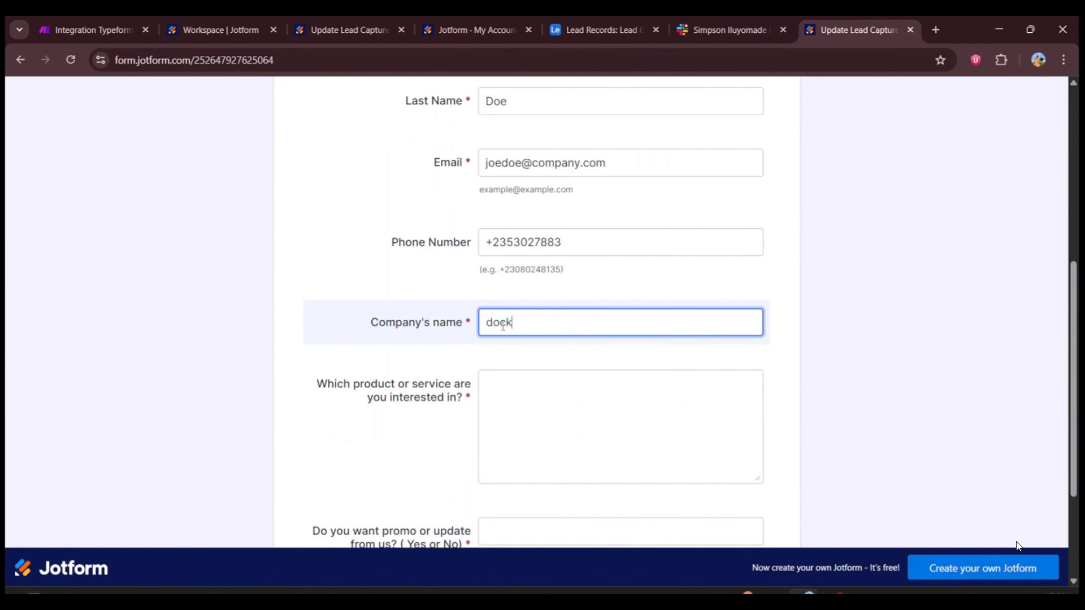
type("j Enterprises")
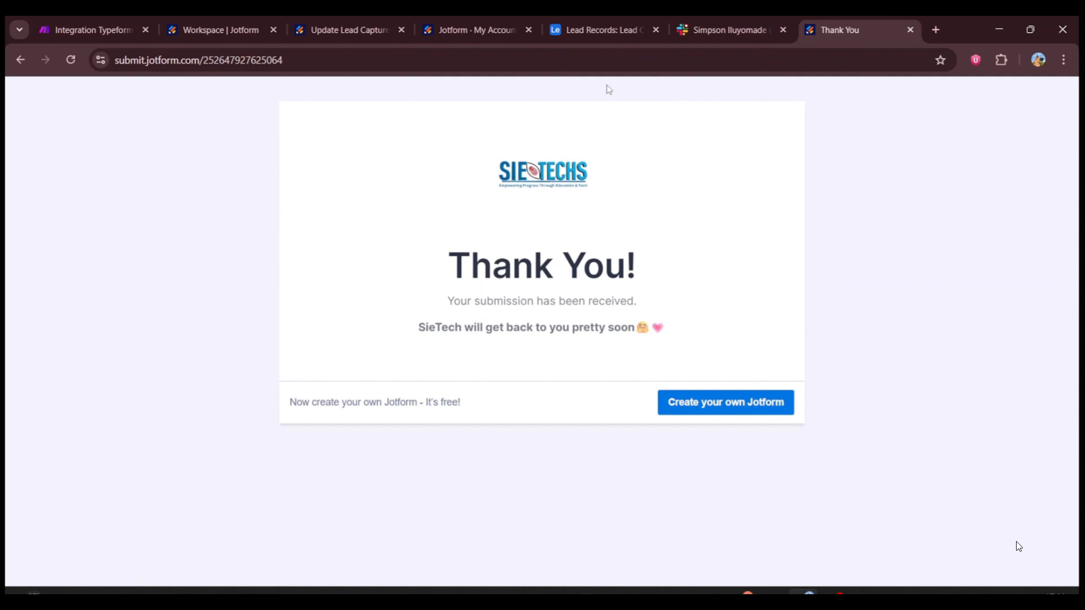
Step: Check the submitted lead's fields in the Airtable Lead Contacts table, and switch to Slack to view the lead update direct message
left_click(602, 29)
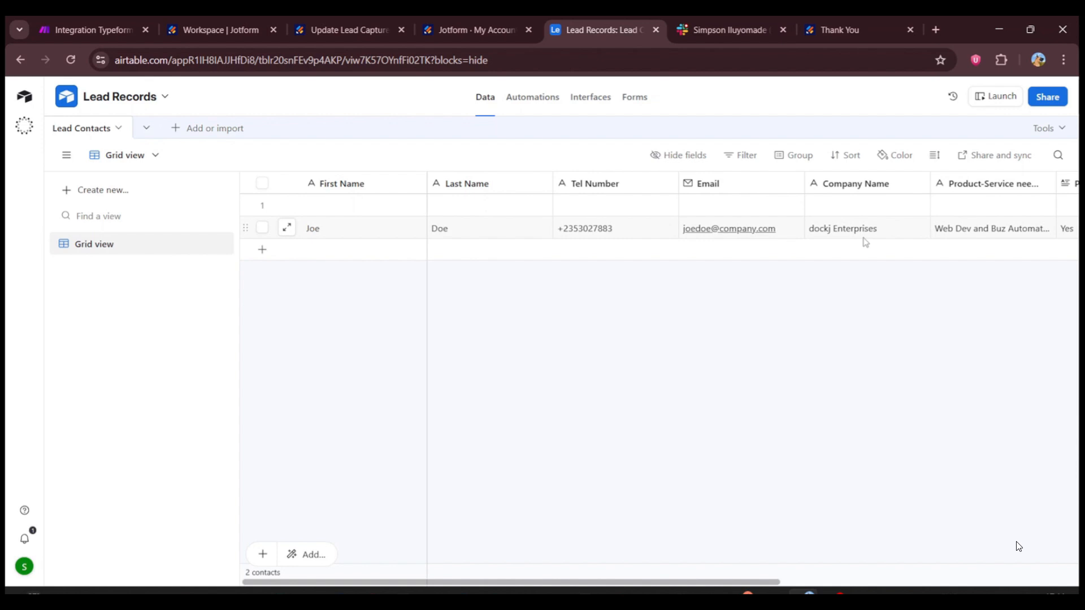
scroll(866, 242, "right", 5)
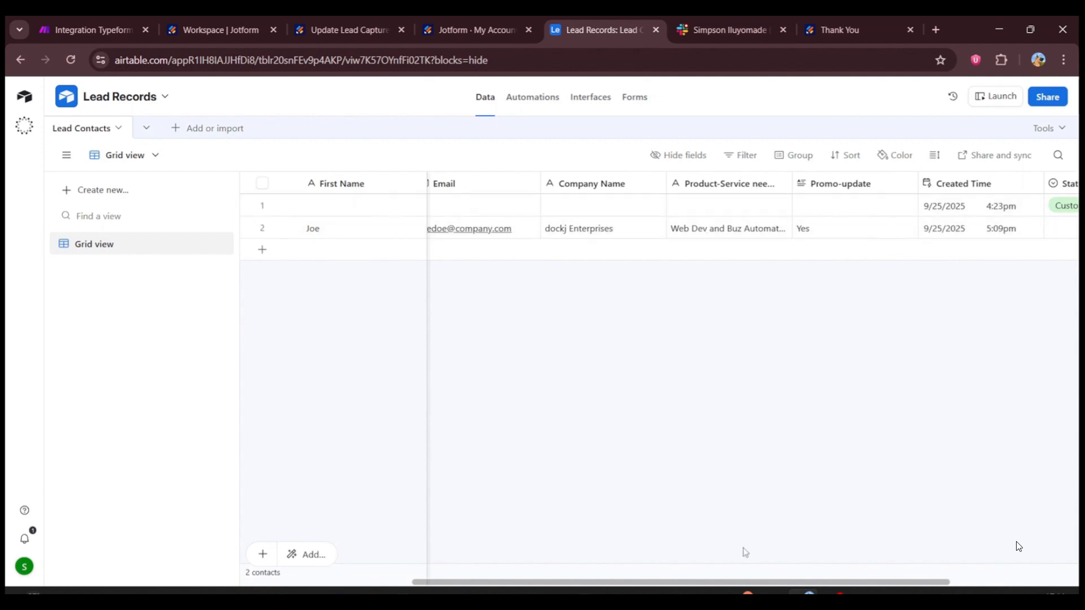
scroll(774, 585, "right", 2)
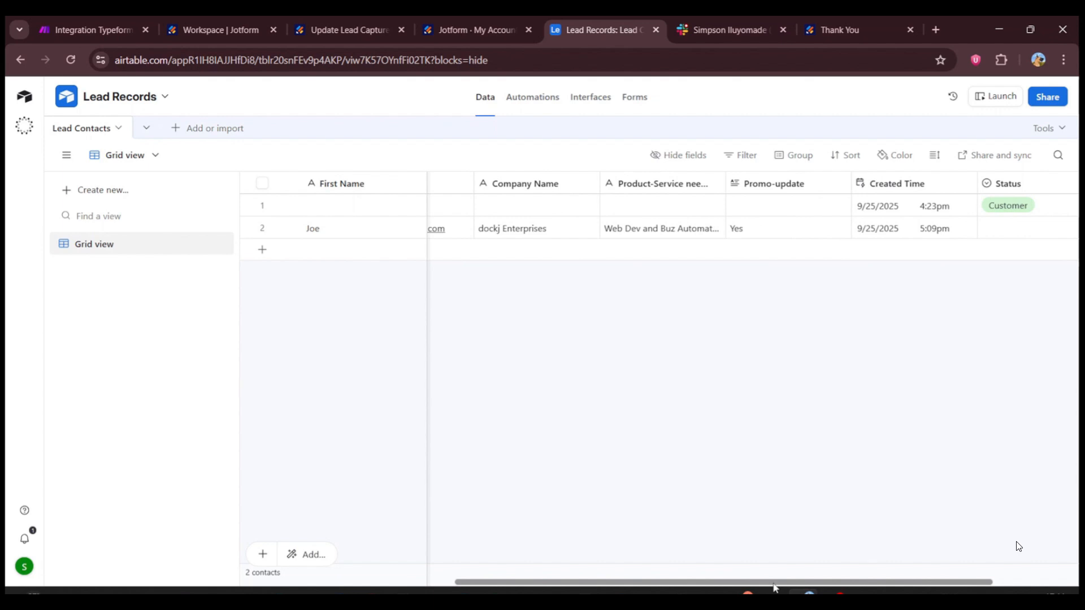
scroll(775, 585, "left", 4)
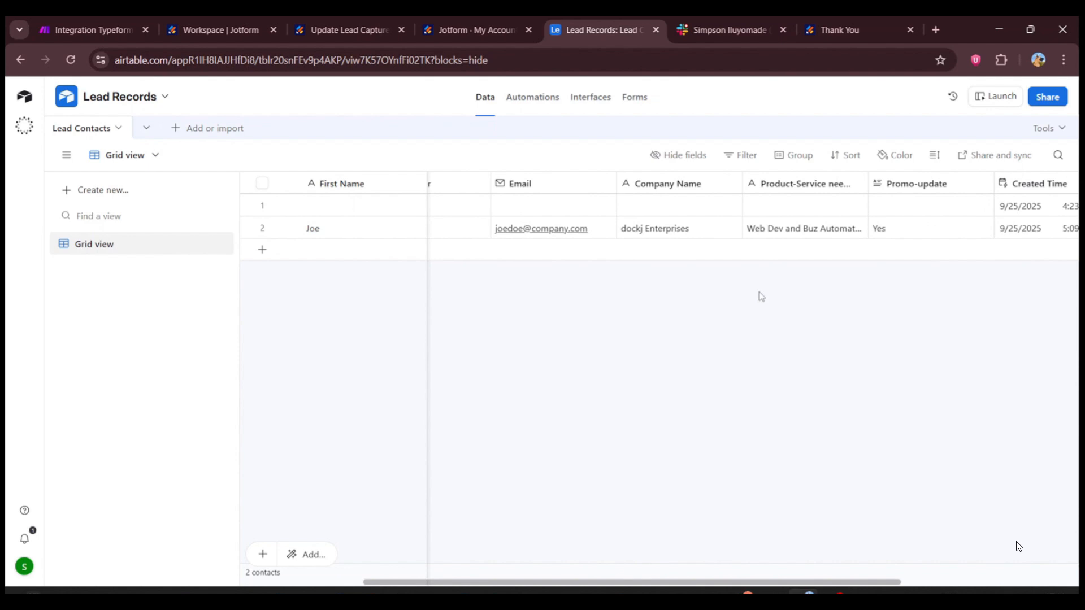
key("ctrl+Tab")
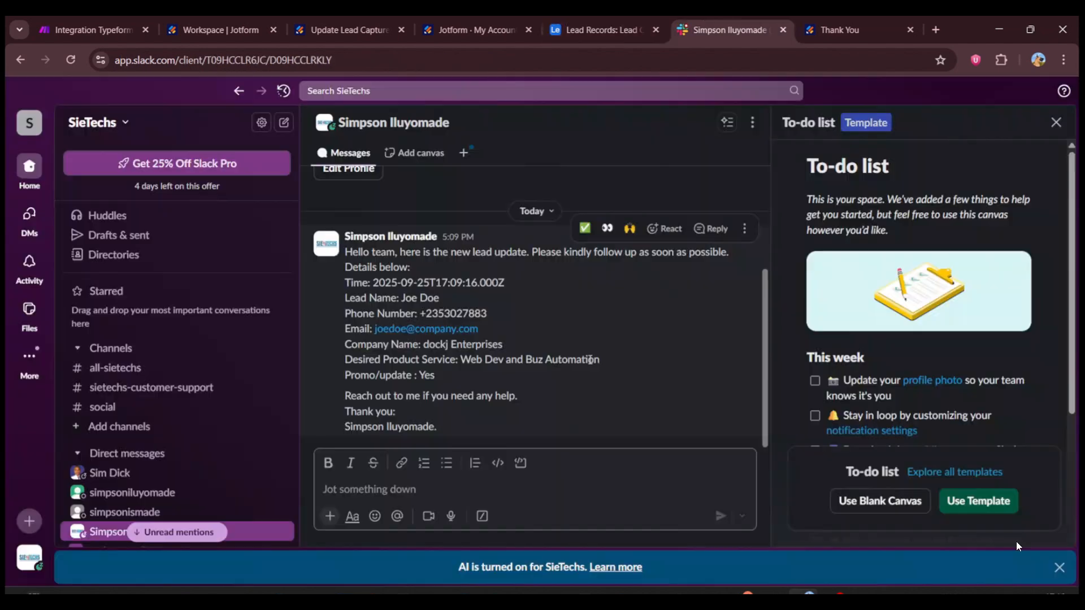